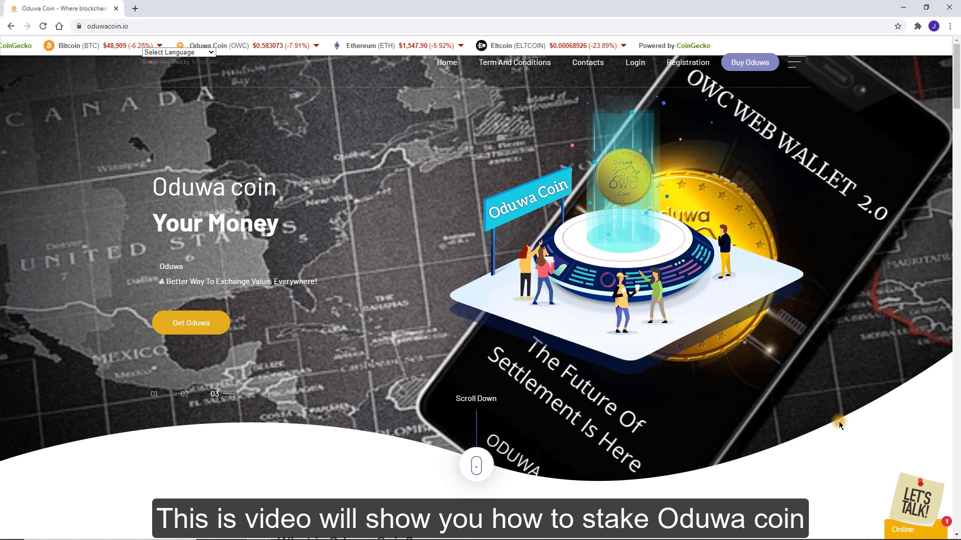
# Step: Scroll the Oduwa Coin site to the Core Mining Wallet downloads for Windows, Linux, Mac and Ubuntu
pyautogui.middleClick(842, 434)
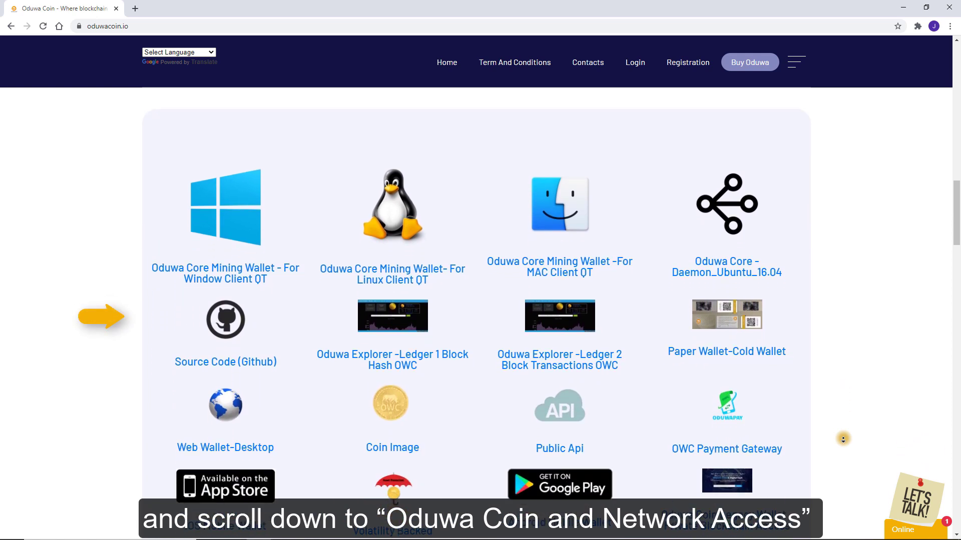
pyautogui.middleClick(843, 439)
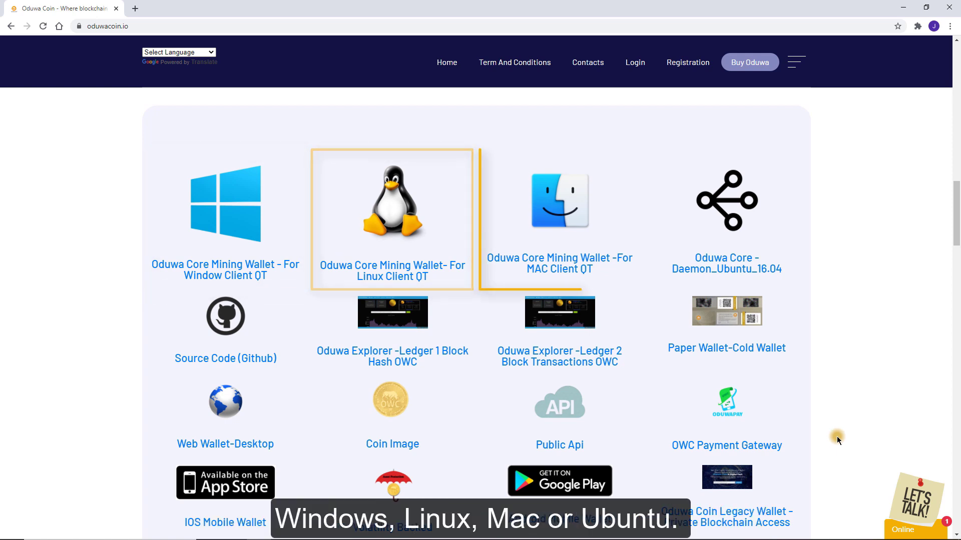
# Step: Download OduwaCoin-(Windows).zip from the GitHub v1.1.0.0 release page
pyautogui.click(233, 273)
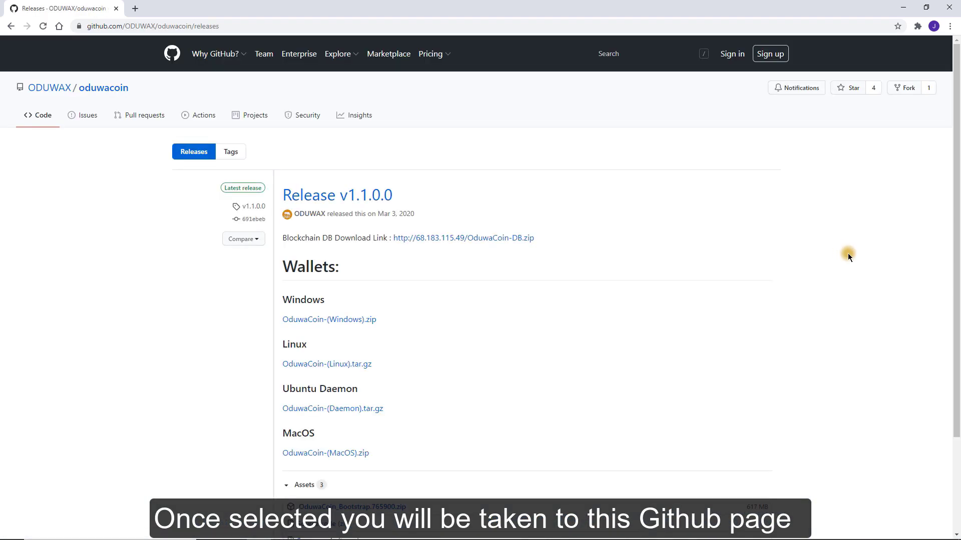
pyautogui.click(350, 318)
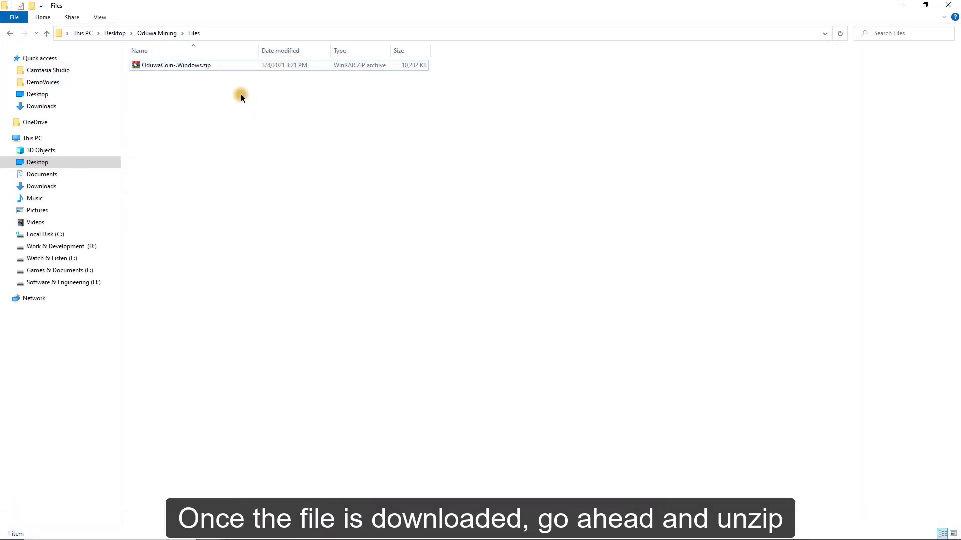
# Step: Extract the zip to OduwaCoin-Windows, run OduwaCoin-qt.exe, and allow it on private networks
pyautogui.rightClick(166, 64)
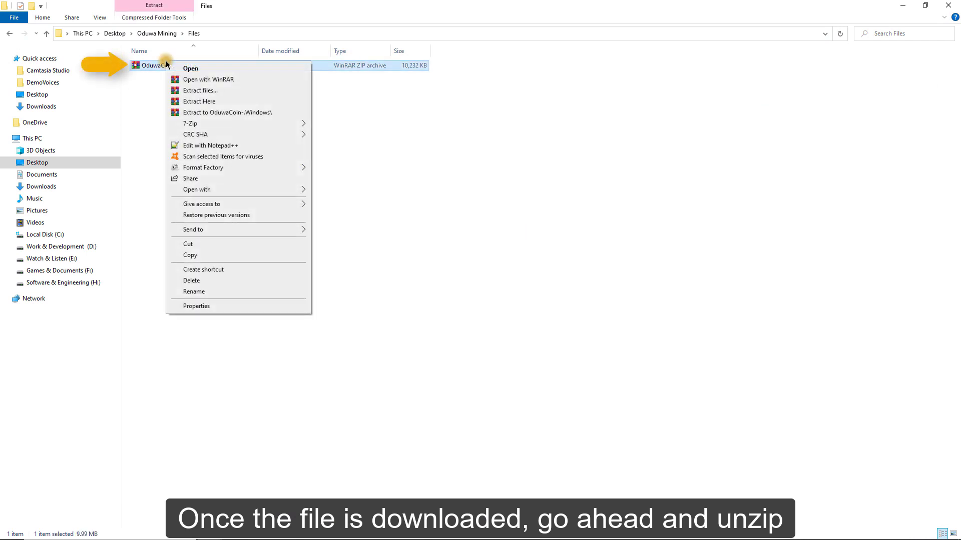
pyautogui.click(232, 112)
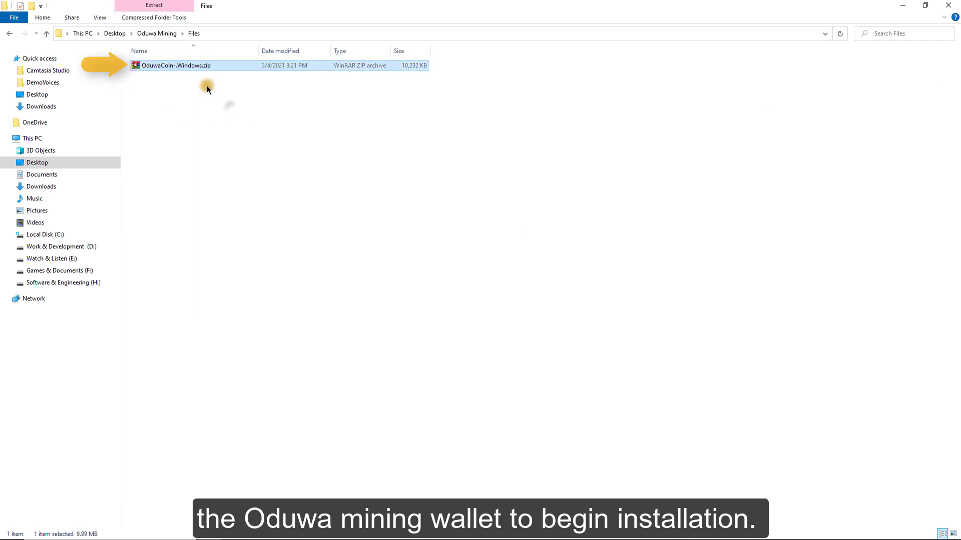
pyautogui.click(190, 63)
pyautogui.doubleClick(191, 64)
pyautogui.click(191, 65)
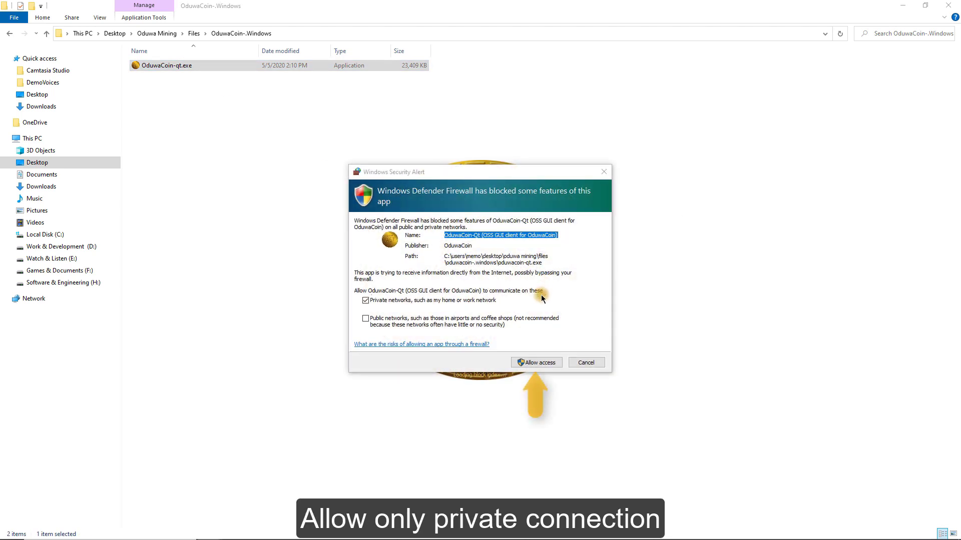
pyautogui.click(535, 363)
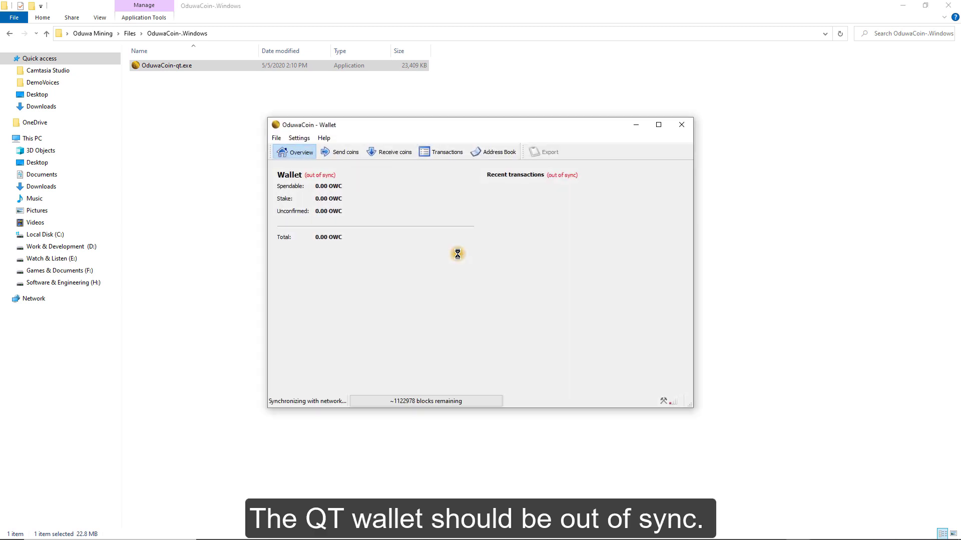
# Step: Close the out-of-sync OduwaCoin wallet window
pyautogui.click(691, 124)
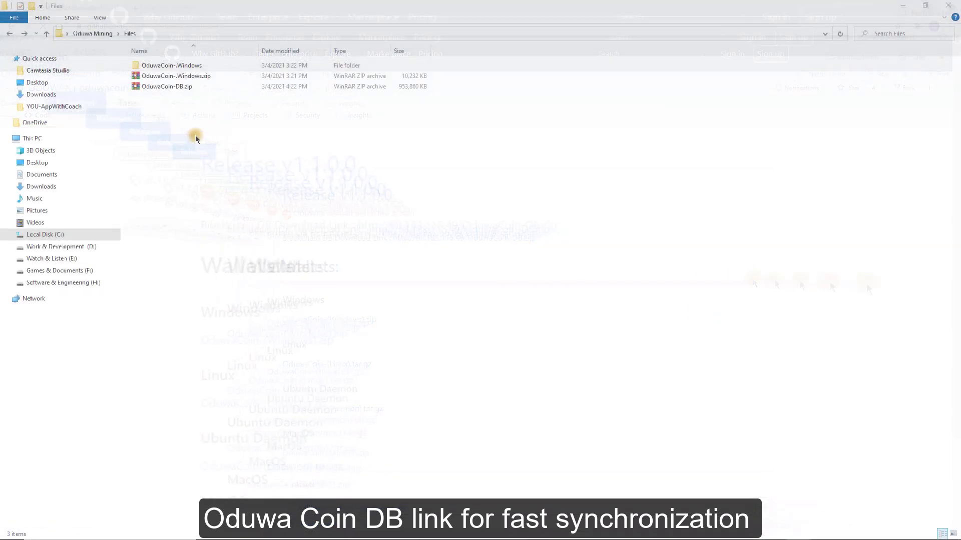
# Step: Extract OduwaCoin-DB.zip and open the extracted OduwaCoin-DB folder
pyautogui.rightClick(169, 88)
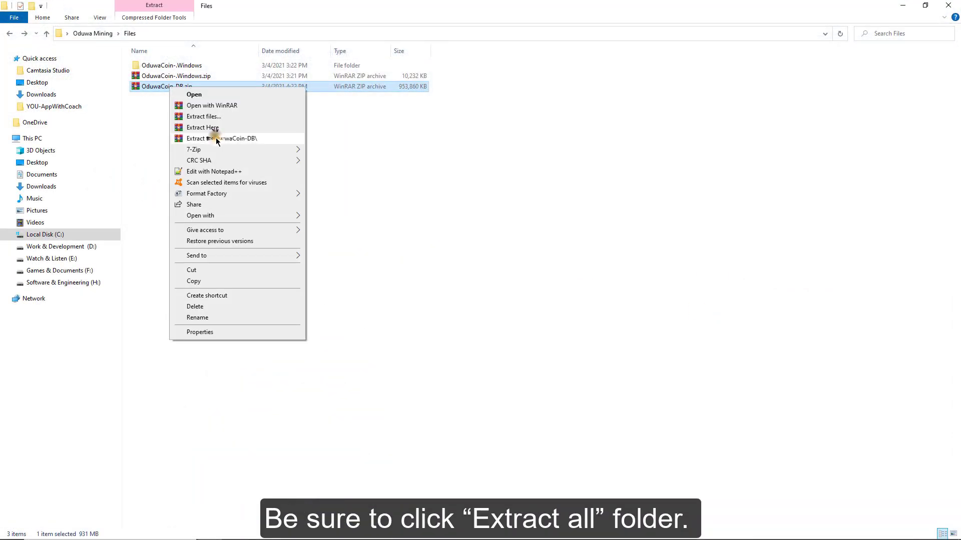
pyautogui.click(216, 139)
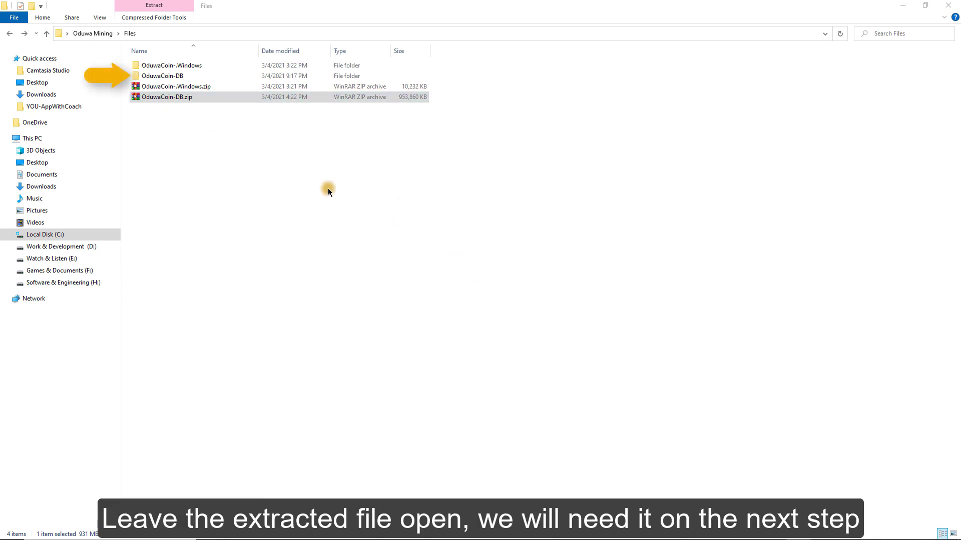
pyautogui.doubleClick(196, 76)
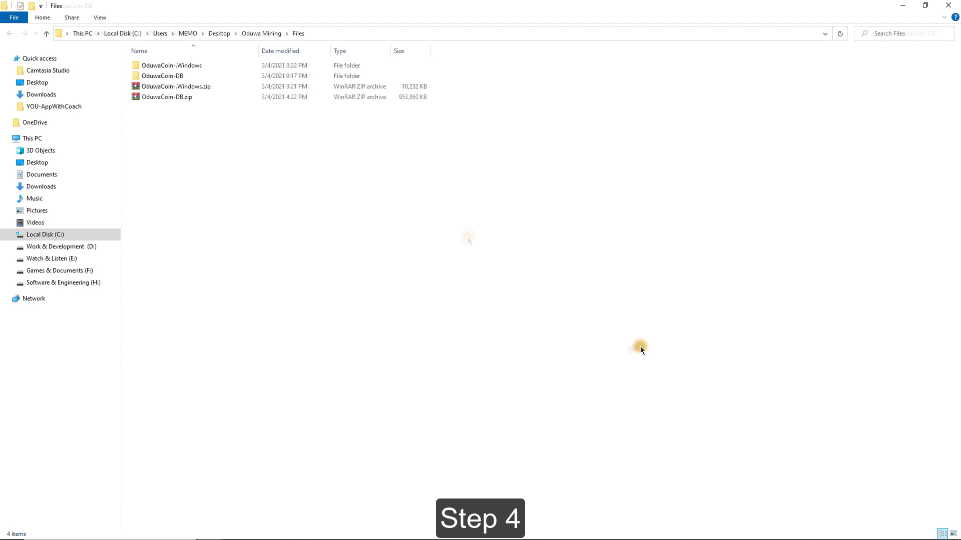
# Step: Empty %appdata%\OduwaCoin except wallet.dat, then select the three extracted database items for copying
pyautogui.click(347, 34)
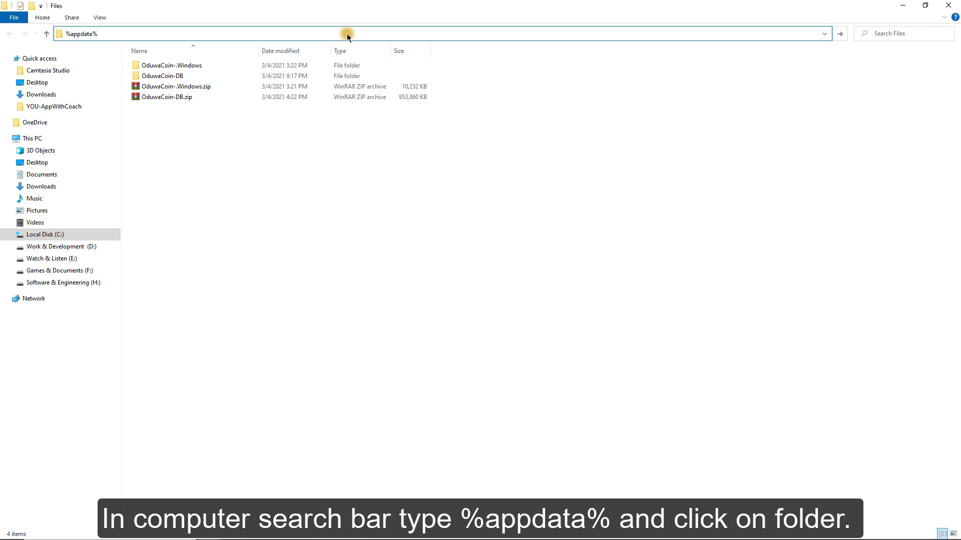
pyautogui.write('%appdata%')
pyautogui.press('Return')
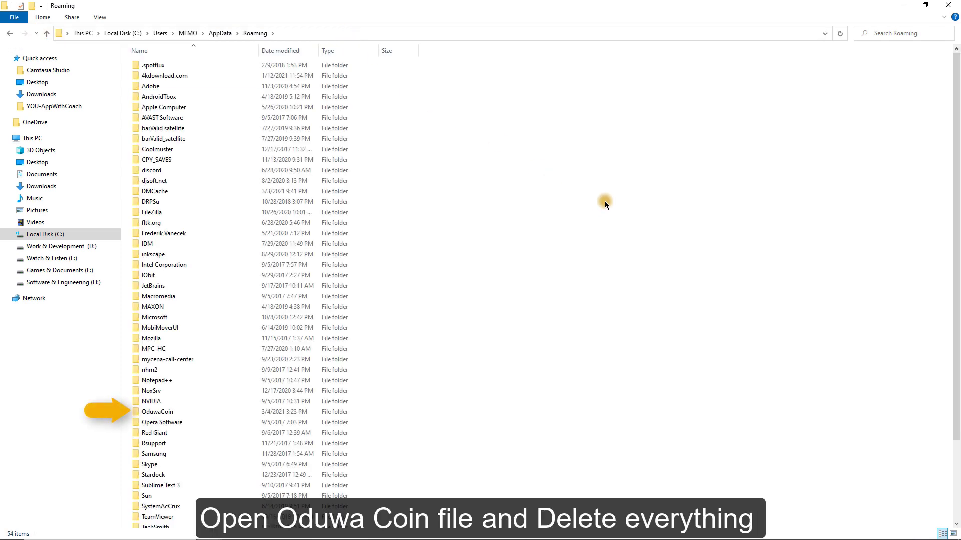
pyautogui.doubleClick(182, 412)
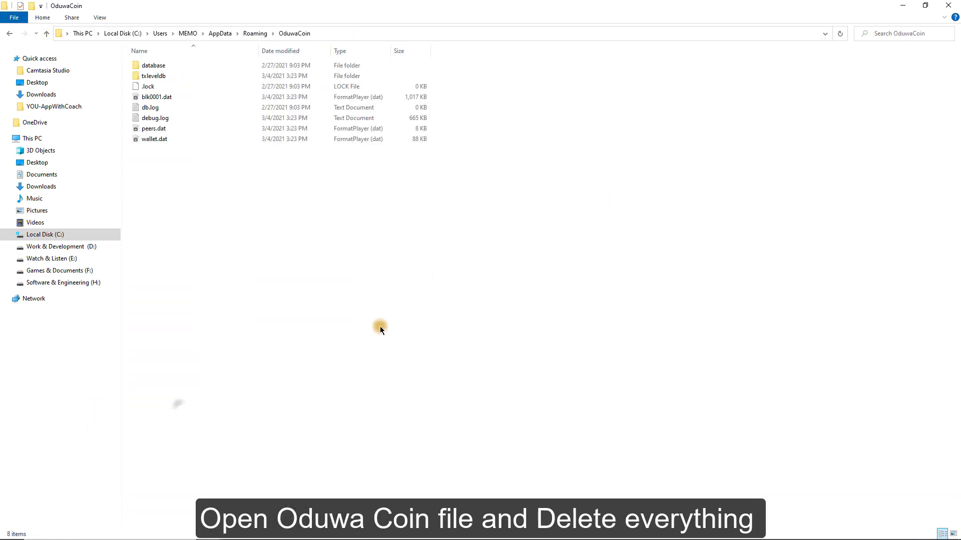
pyautogui.moveTo(478, 129); pyautogui.dragTo(273, 60)
pyautogui.rightClick(274, 65)
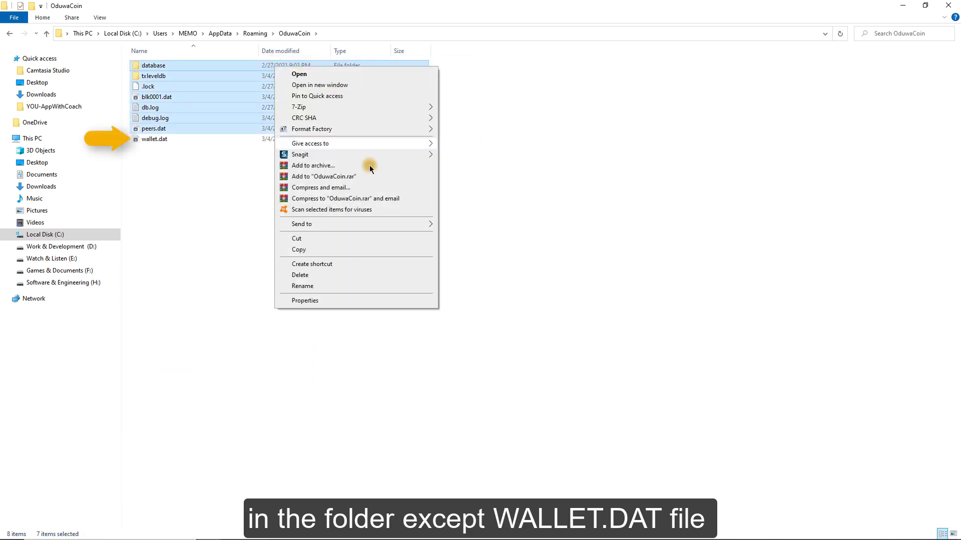
pyautogui.click(315, 275)
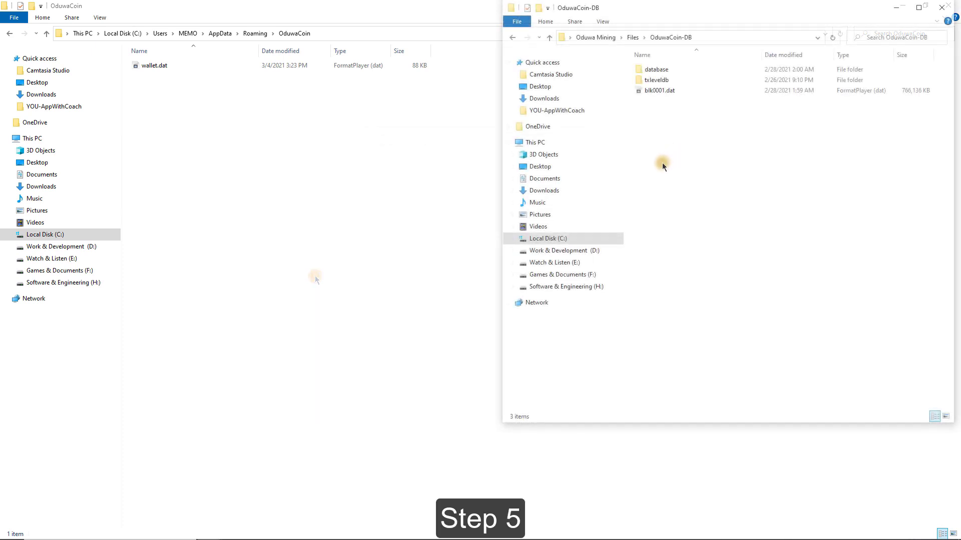
pyautogui.moveTo(660, 163); pyautogui.dragTo(245, 147)
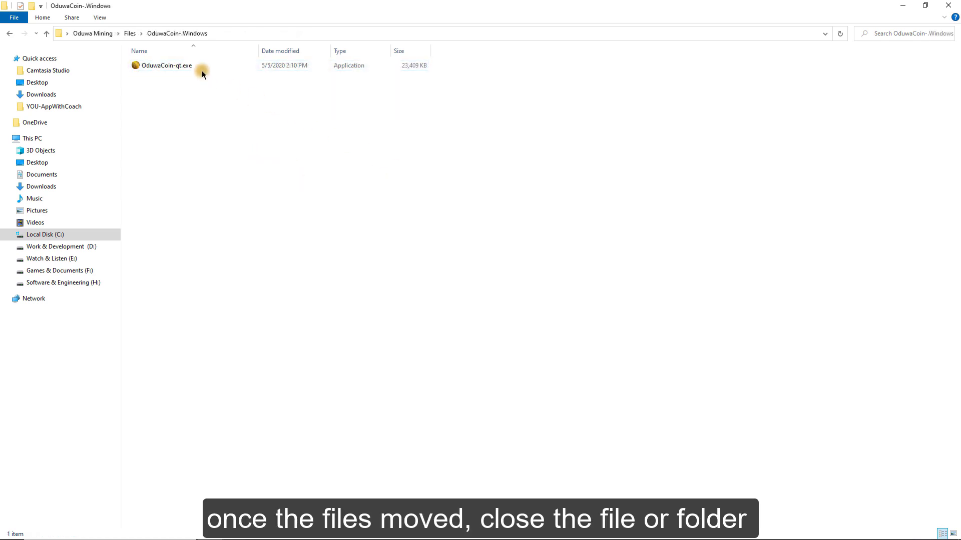
# Step: Relaunch OduwaCoin-qt.exe and show the Network tab under Settings > Options
pyautogui.click(201, 70)
pyautogui.doubleClick(202, 70)
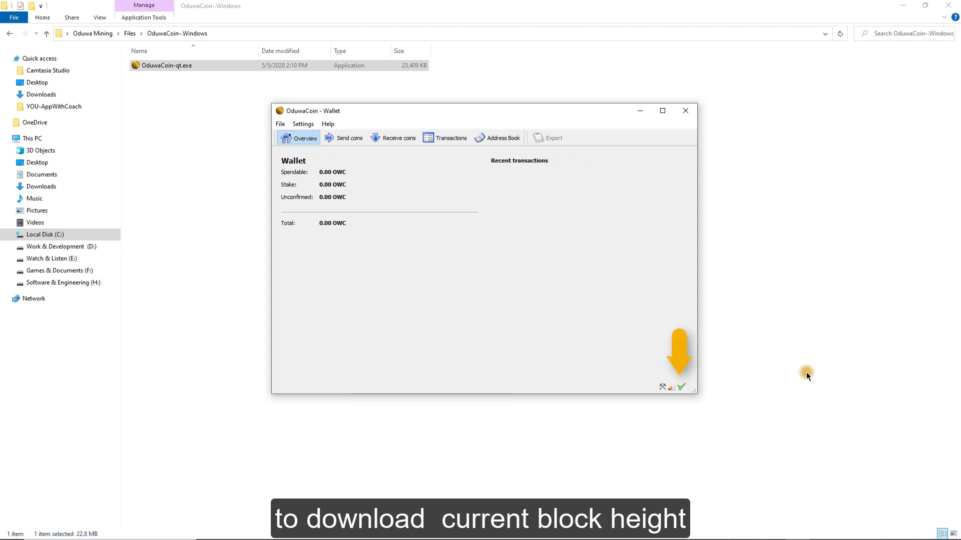
pyautogui.click(303, 123)
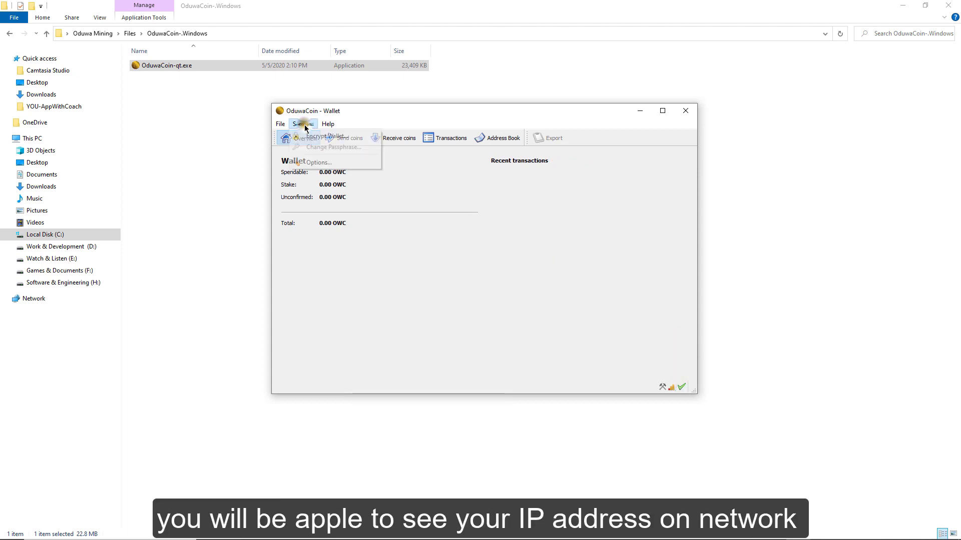
pyautogui.click(321, 162)
pyautogui.click(397, 217)
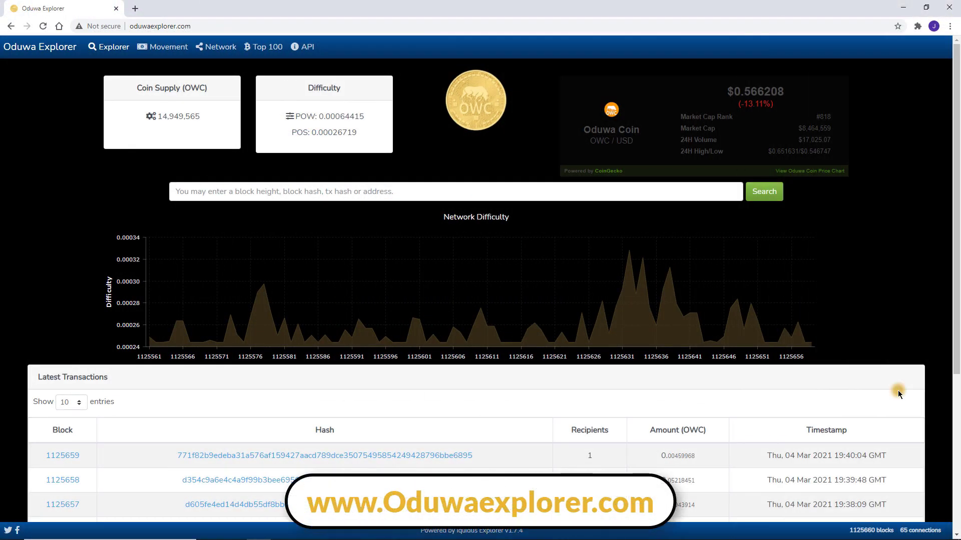
# Step: Open the Network connections page on oduwaexplorer.com
pyautogui.click(224, 50)
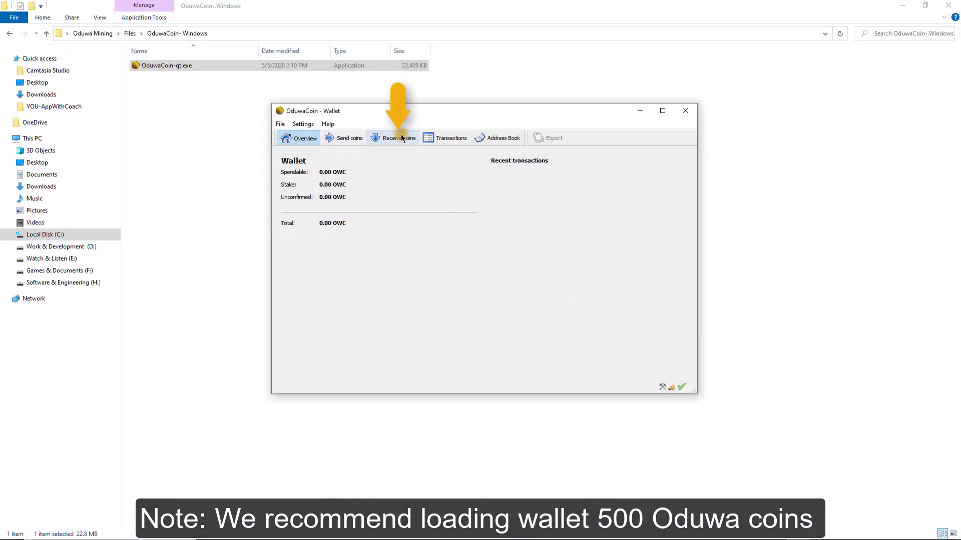
# Step: Switch to the Receive coins page to display the wallet's receiving address
pyautogui.click(402, 138)
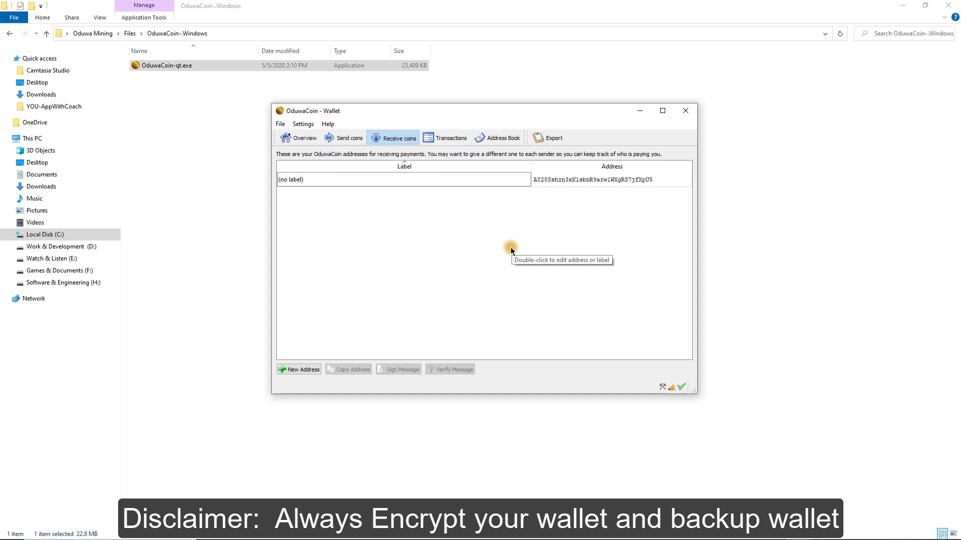
# Step: Encrypt the wallet through Settings > Encrypt Wallet with a new passphrase entered twice, confirming all prompts
pyautogui.click(303, 124)
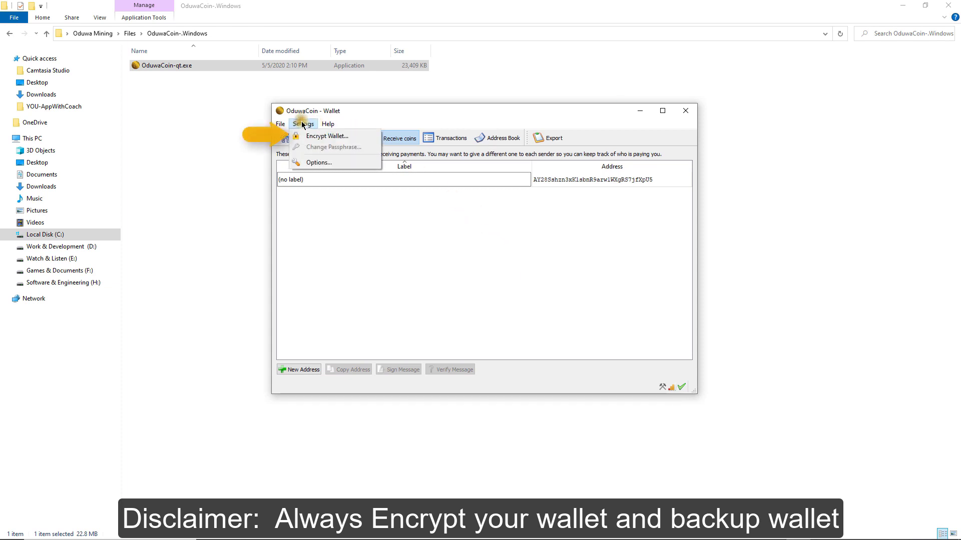
pyautogui.click(311, 135)
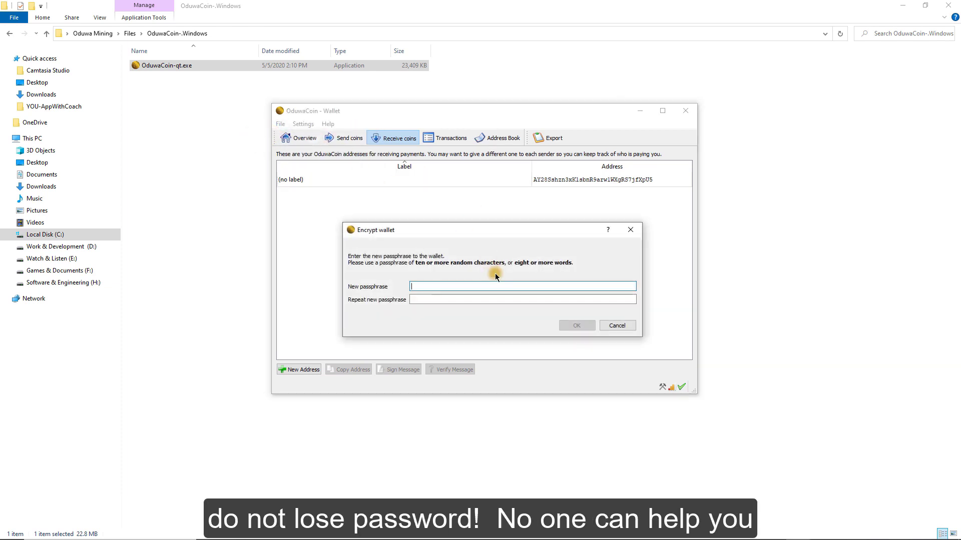
pyautogui.write('********')
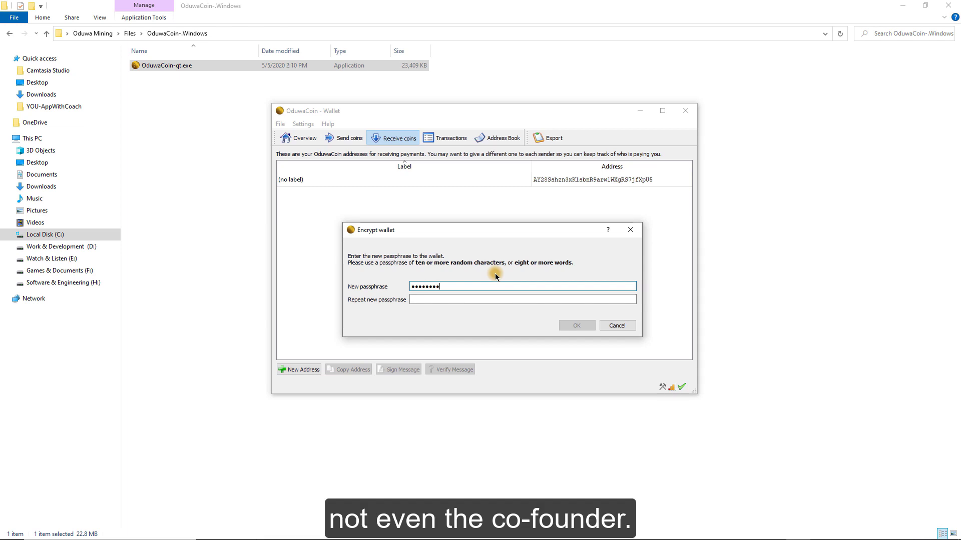
pyautogui.press('Tab')
pyautogui.write('*******')
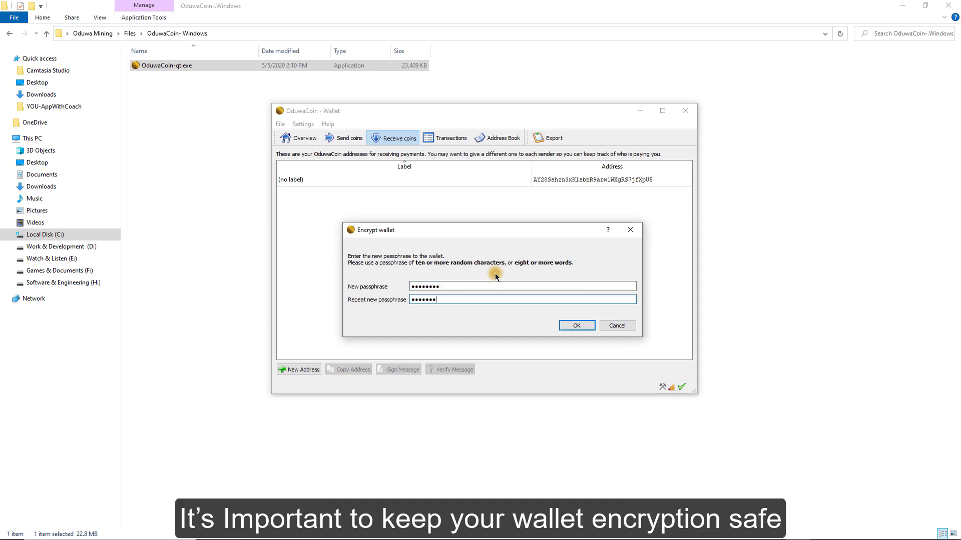
pyautogui.click(564, 326)
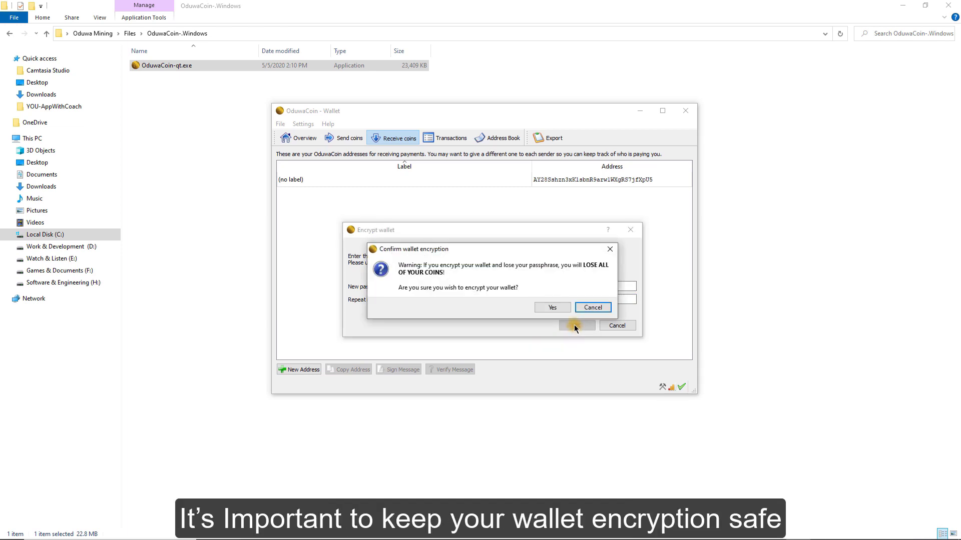
pyautogui.click(554, 307)
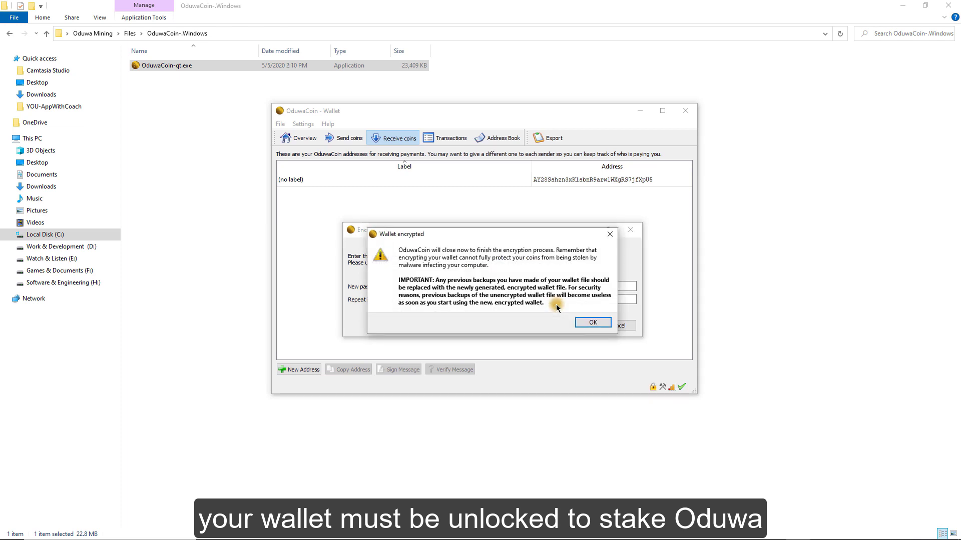
pyautogui.click(588, 323)
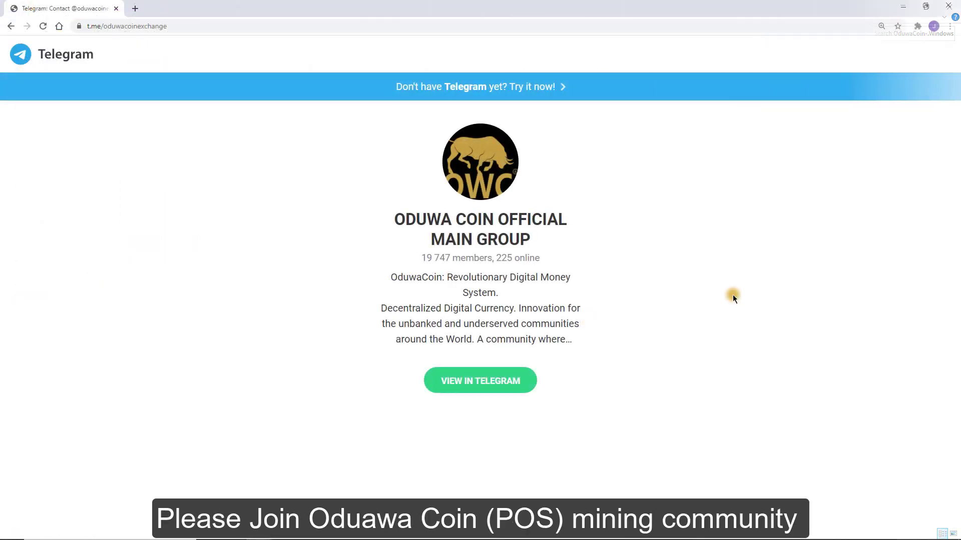